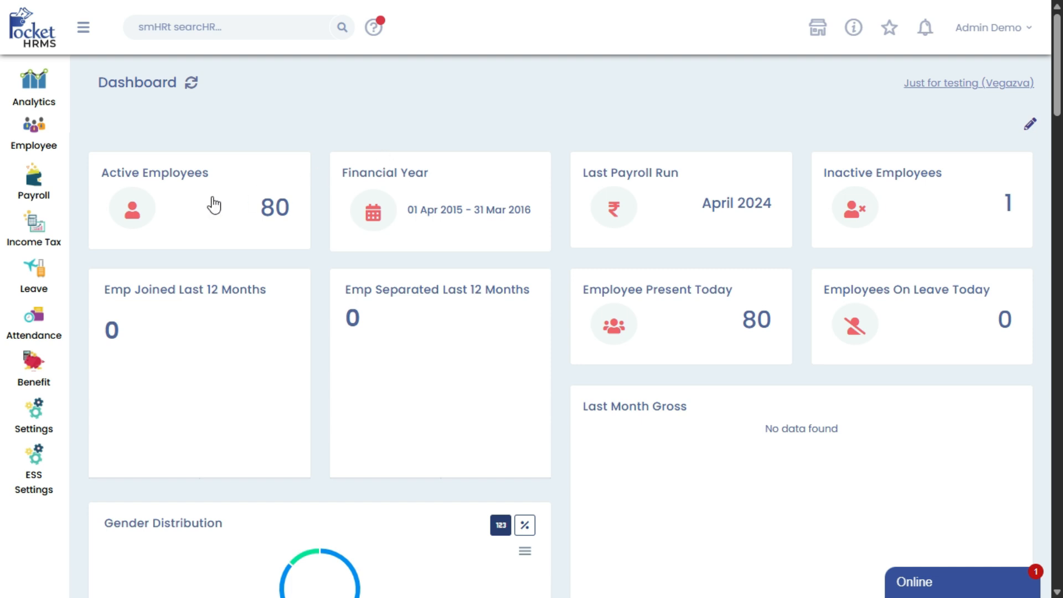
Open the FnF Department Head Manager page in the HR settings
click(36, 413)
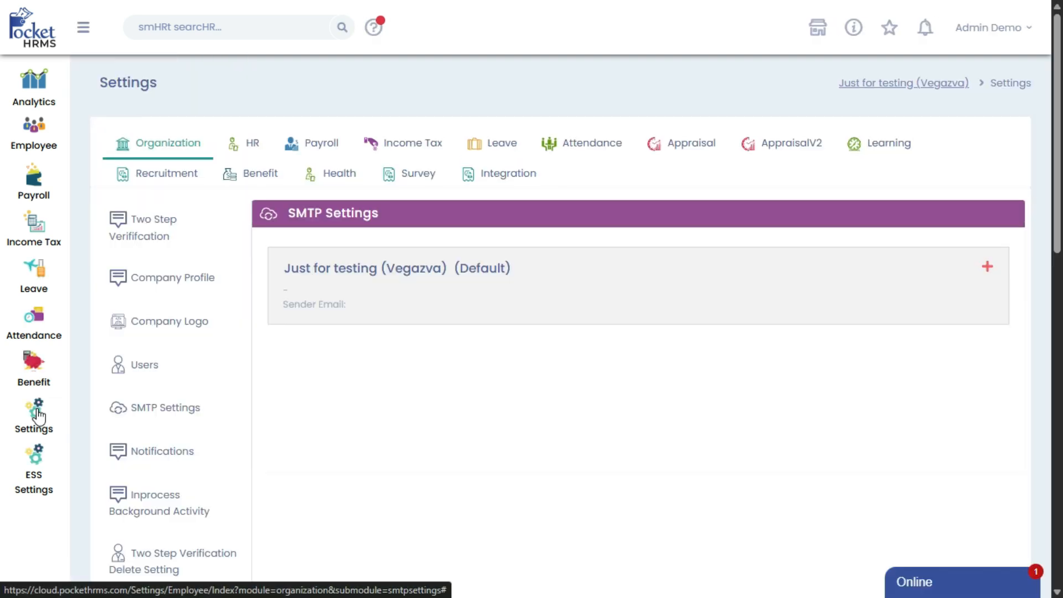
click(254, 151)
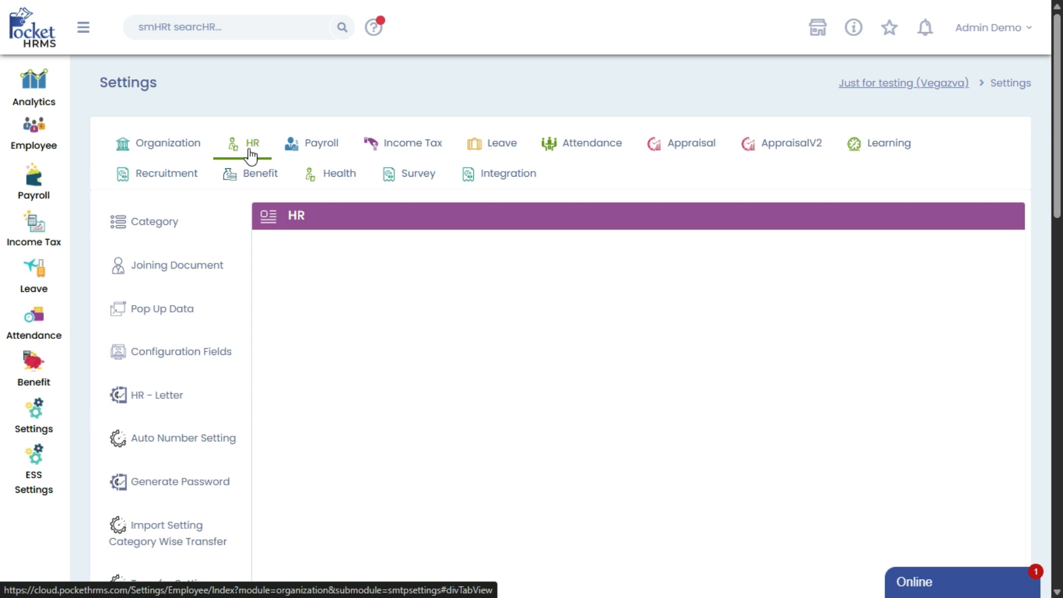
scroll(166, 344, down, 4)
scroll(166, 345, down, 3)
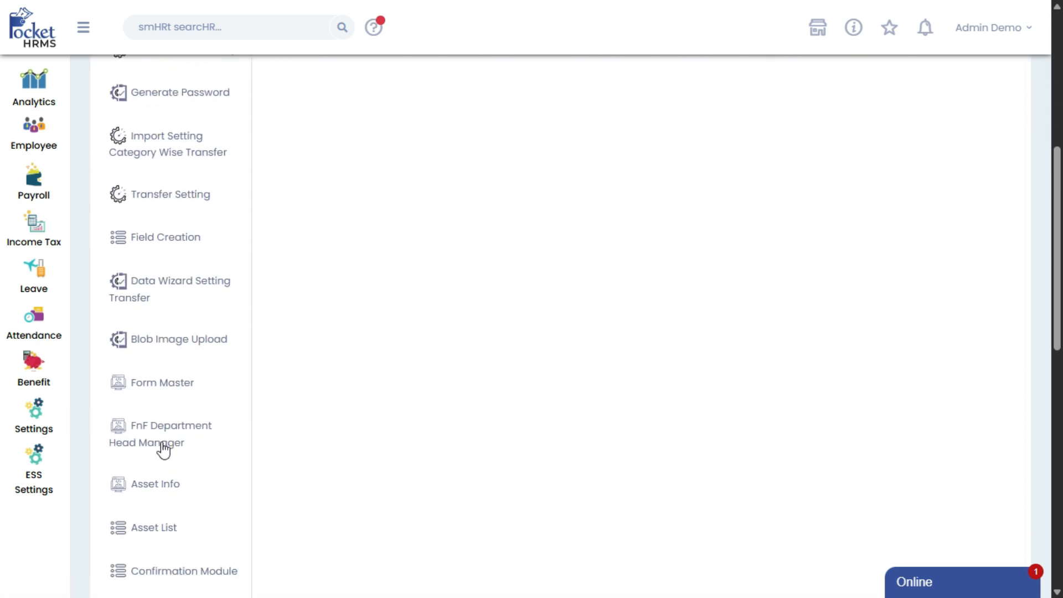
click(164, 448)
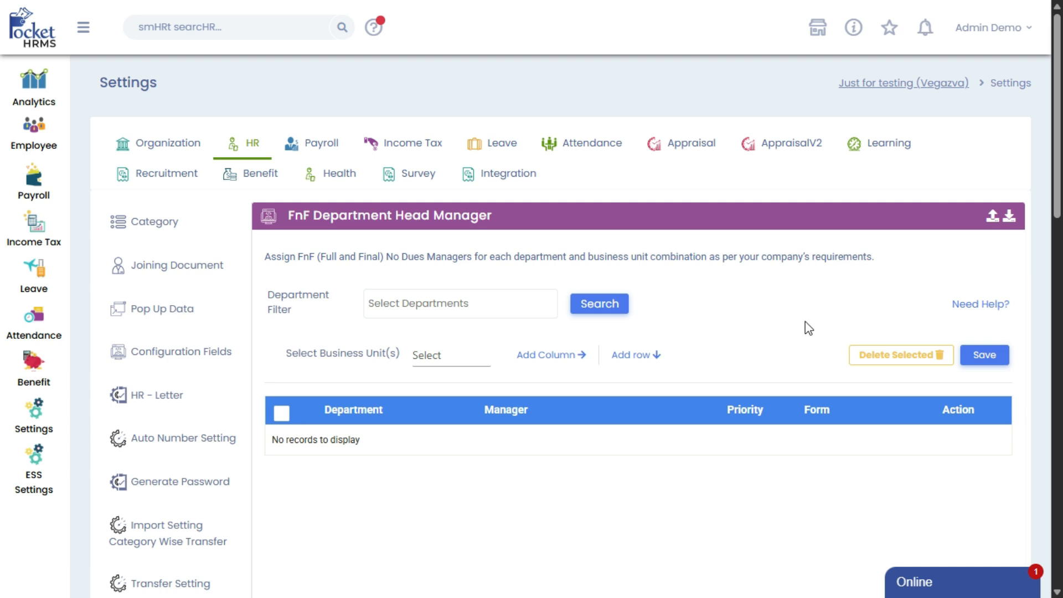
Add six blank rows to the FnF department head manager table
click(627, 357)
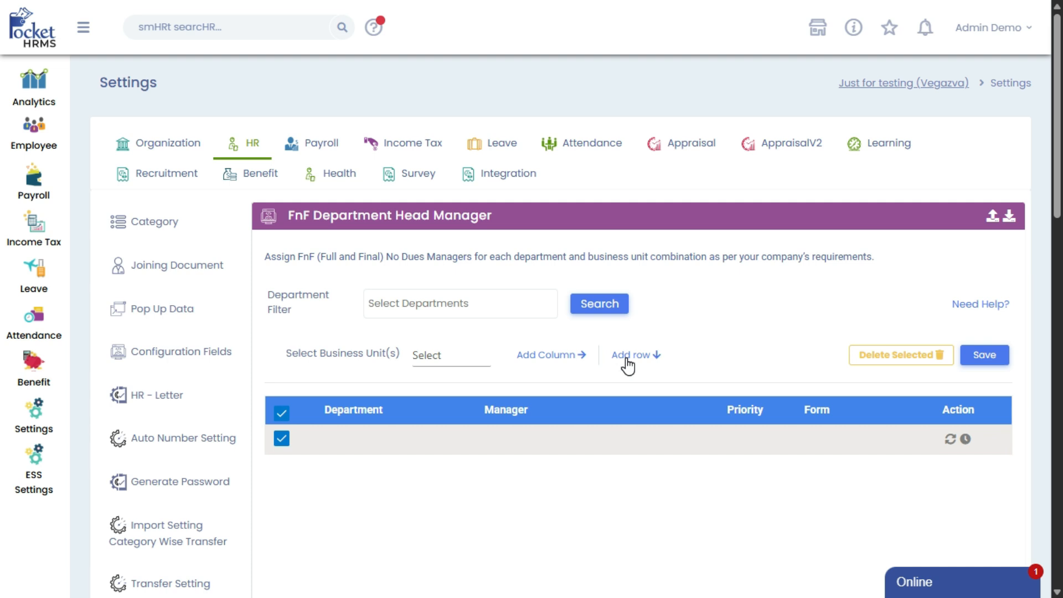
click(627, 358)
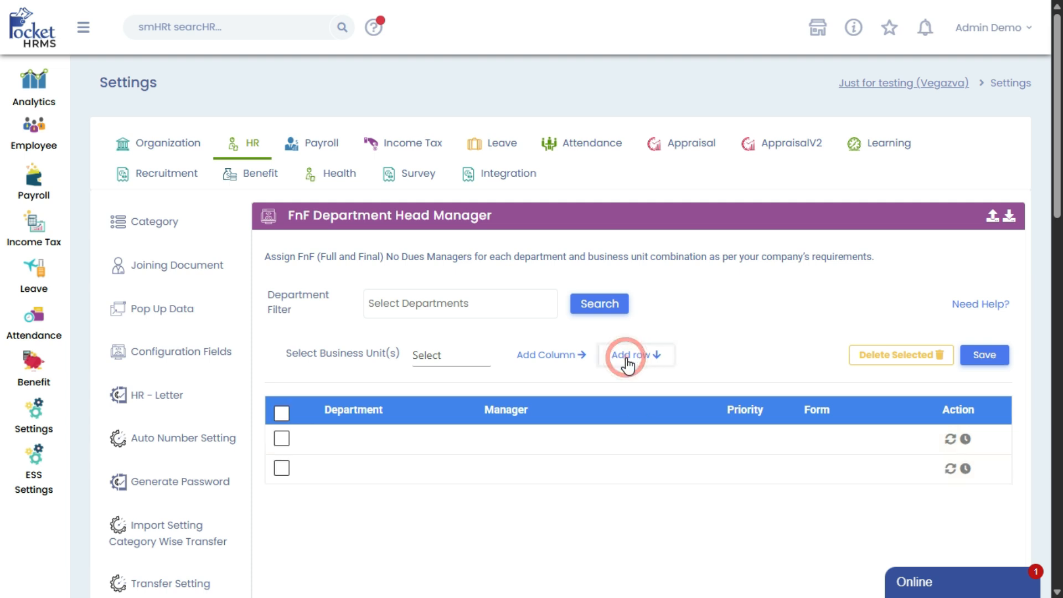
click(628, 359)
click(628, 359)
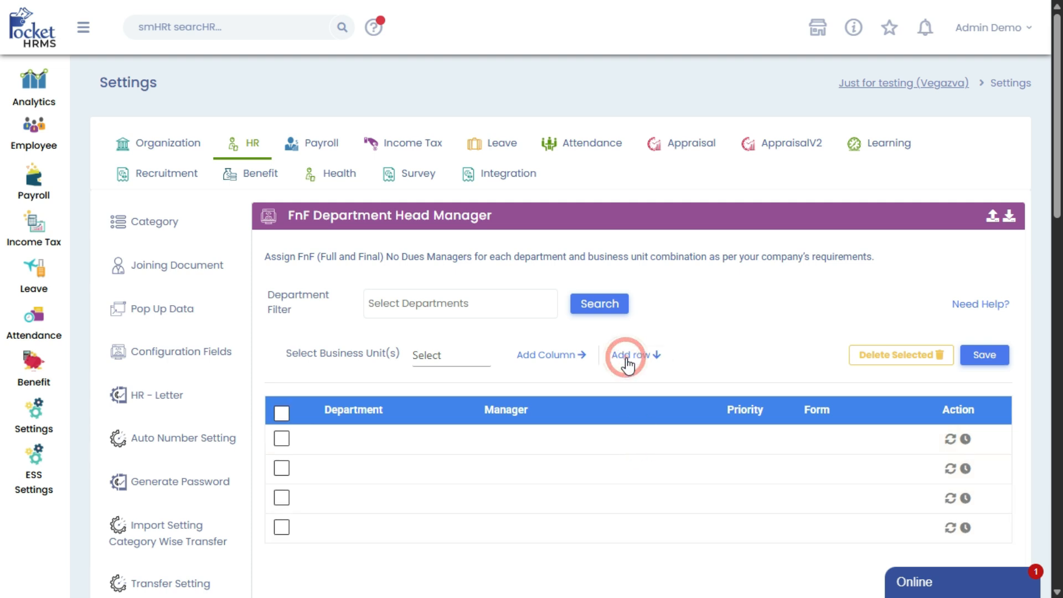
click(627, 358)
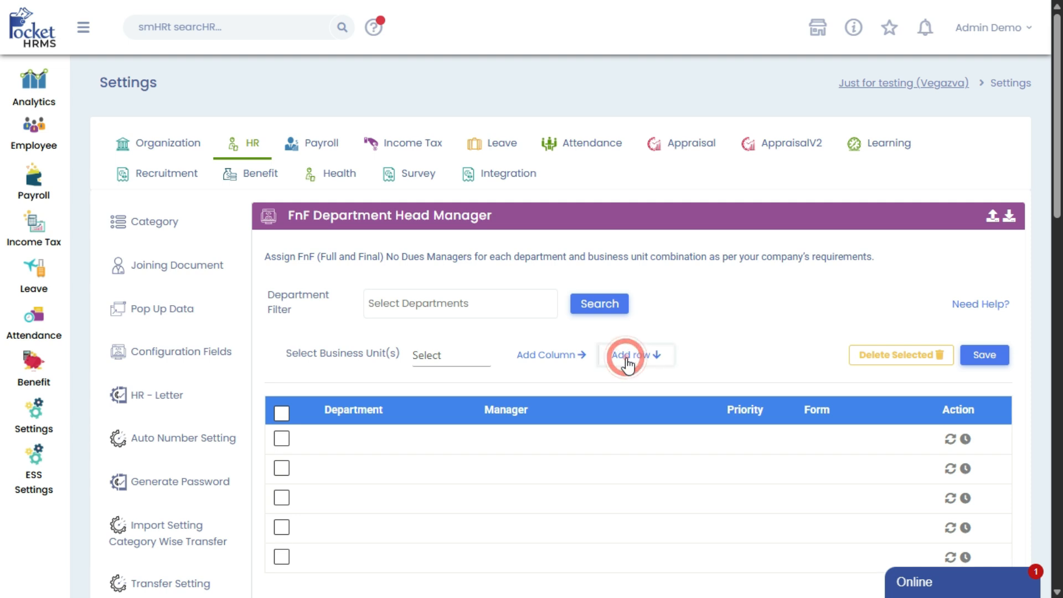
click(627, 359)
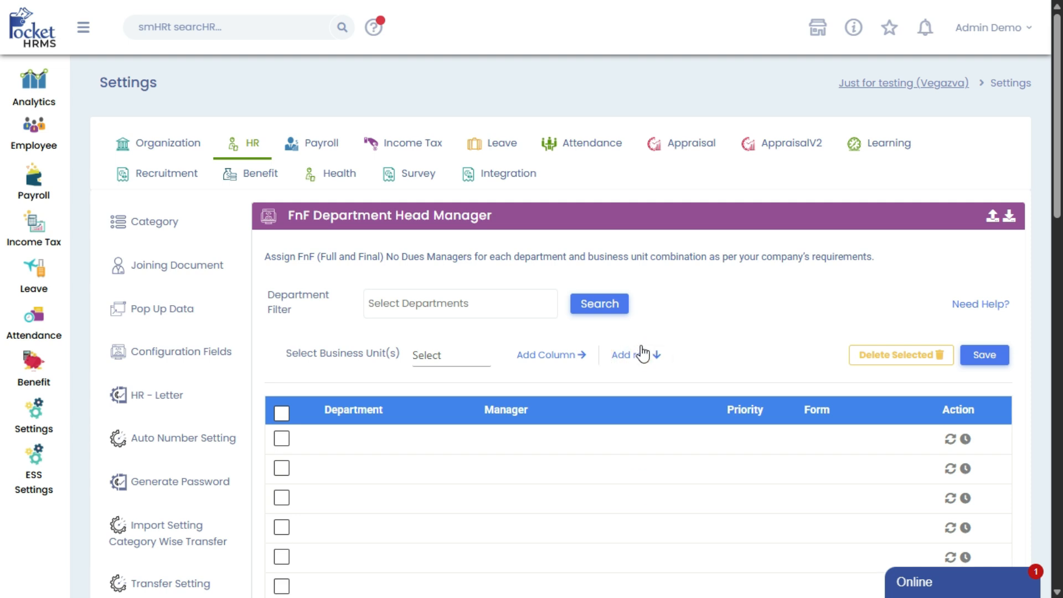
Delete the first three blank rows from the table and confirm the deletion
scroll(636, 354, down, 3)
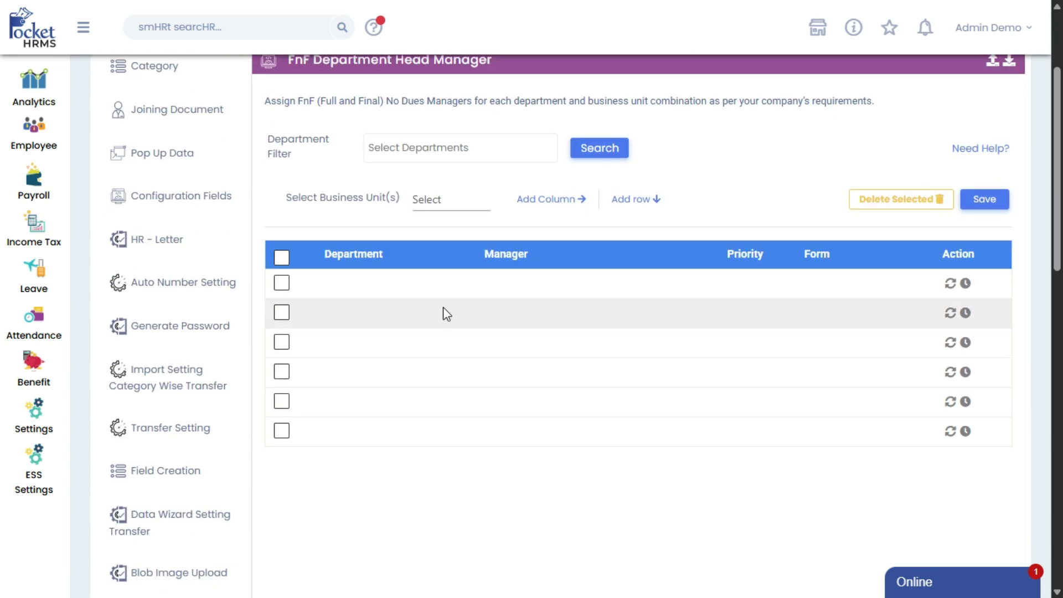
click(282, 283)
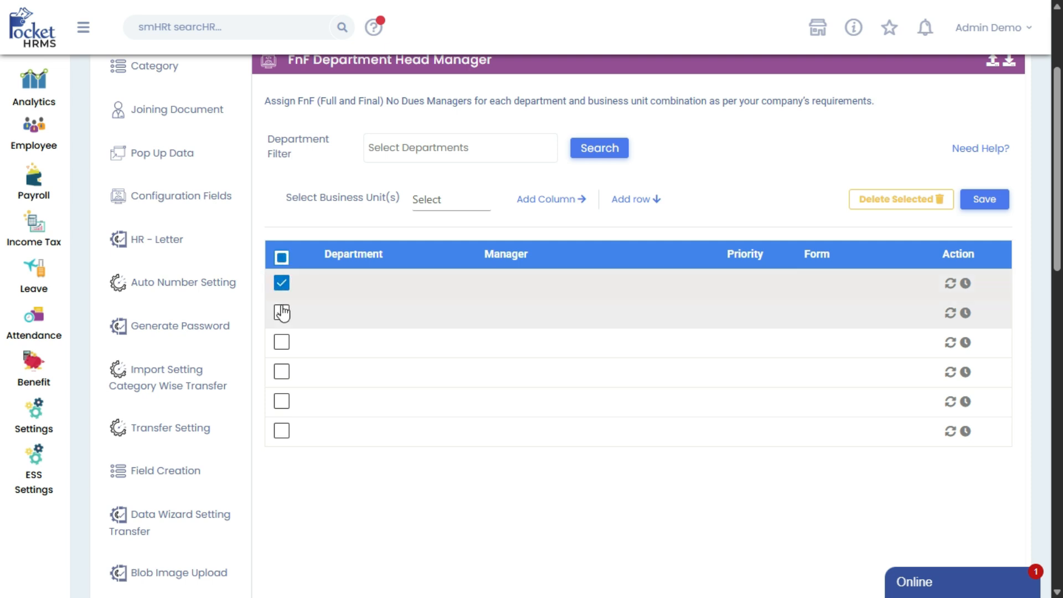
click(282, 313)
click(282, 343)
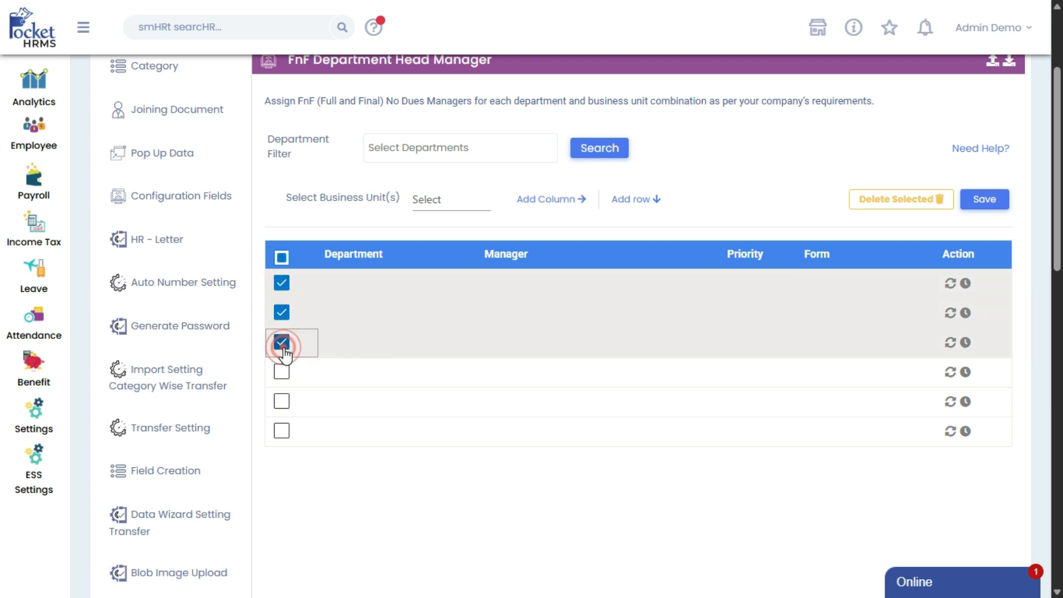
click(880, 209)
click(590, 84)
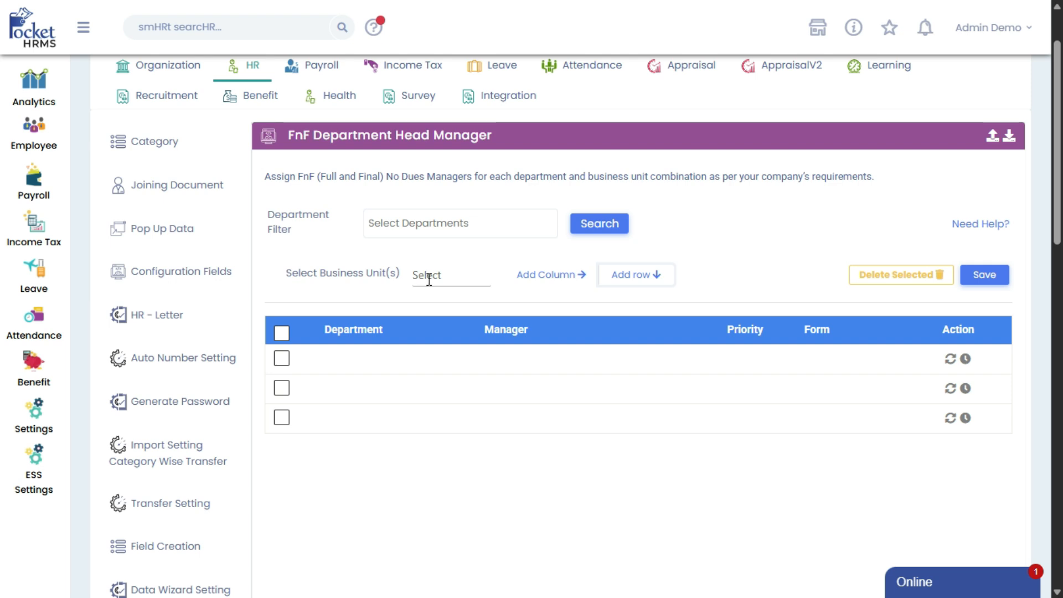
Choose Location and Designation as business units and add them as columns to the table
click(428, 275)
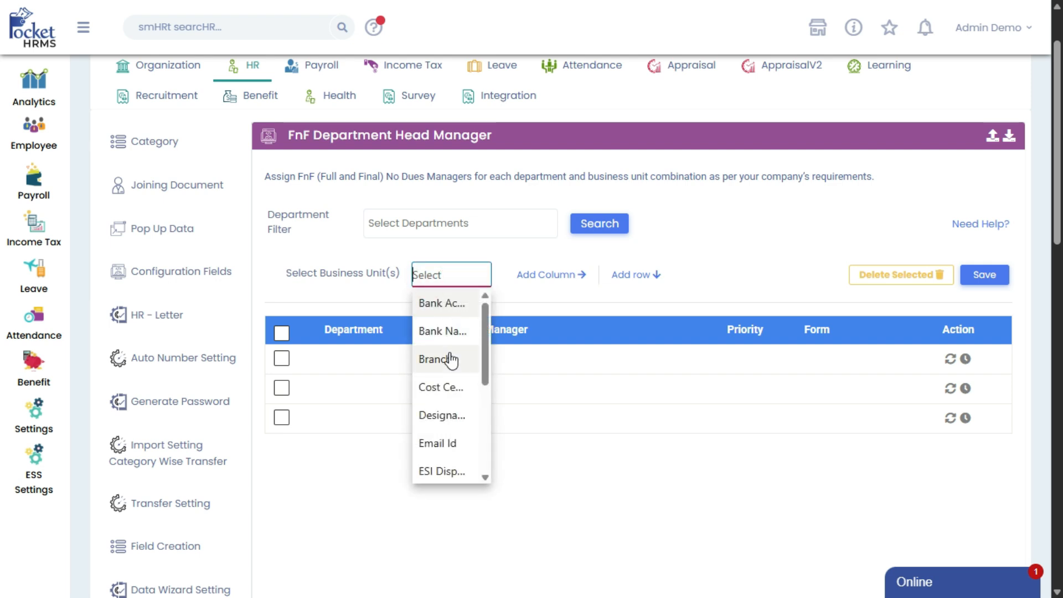
scroll(450, 360, down, 3)
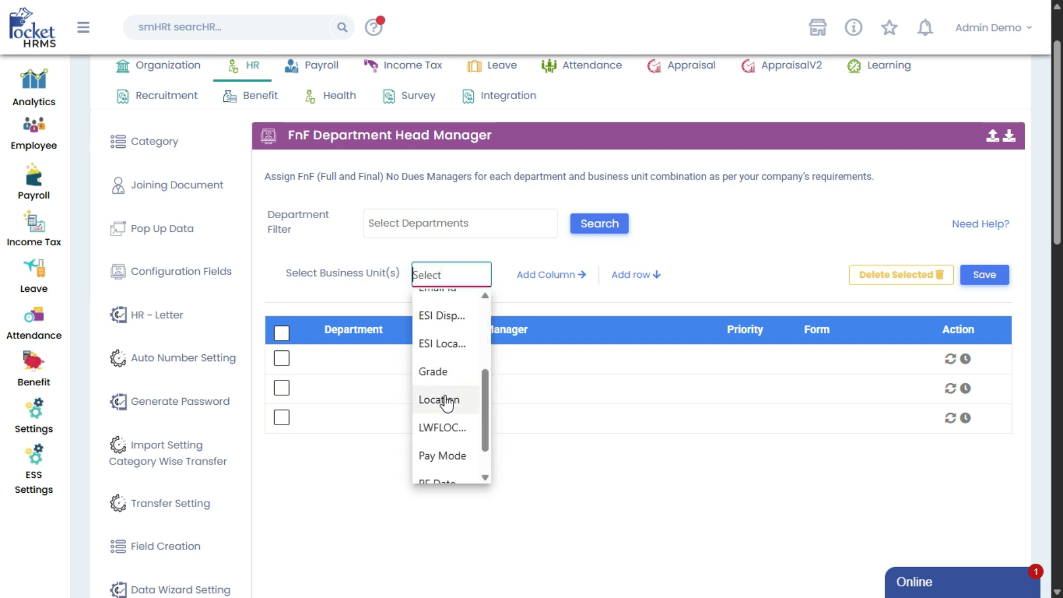
click(446, 400)
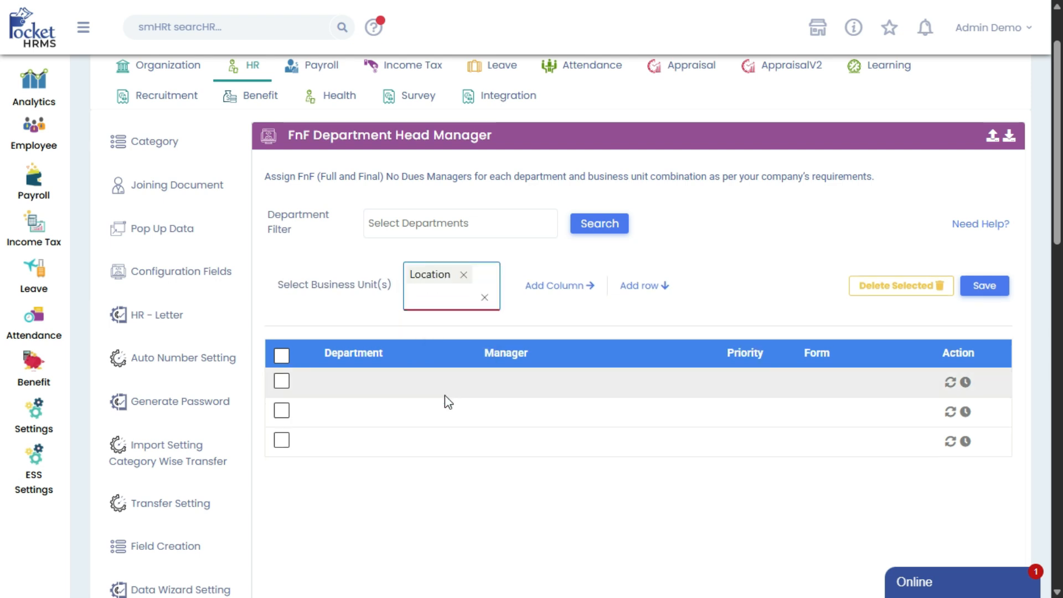
click(454, 300)
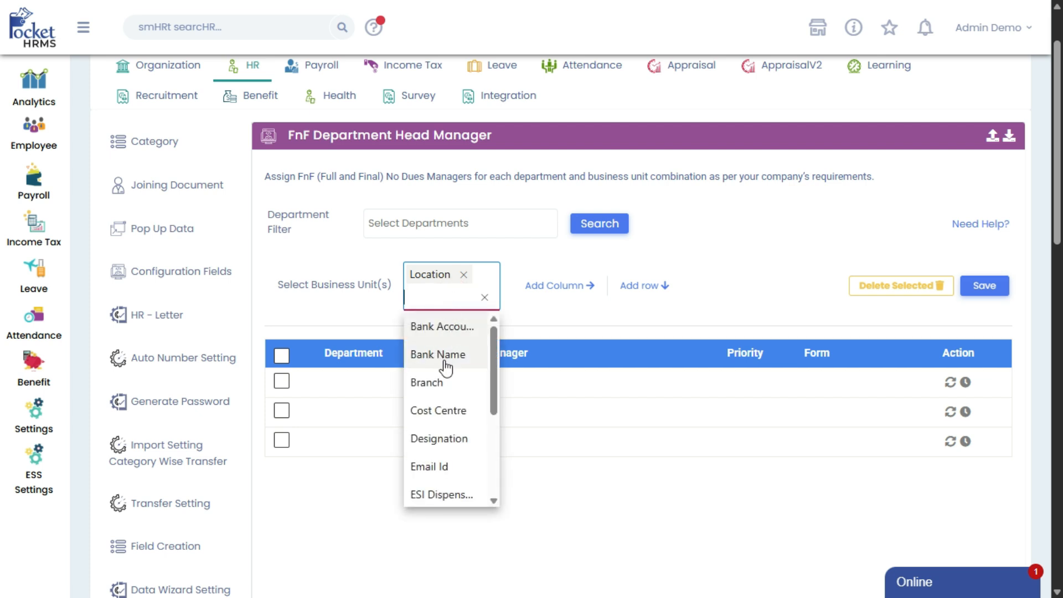
click(448, 438)
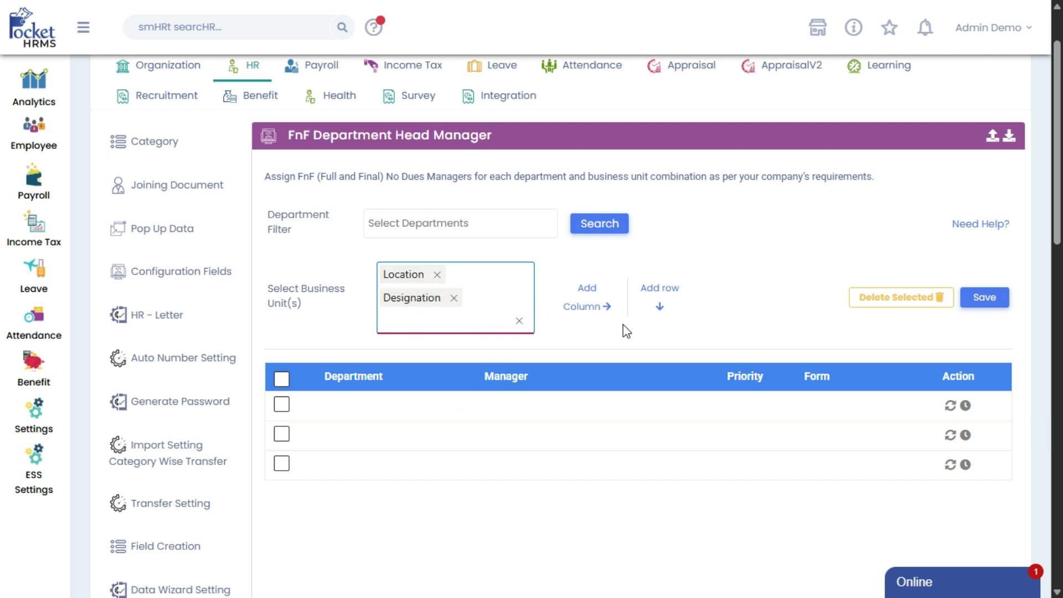
click(605, 318)
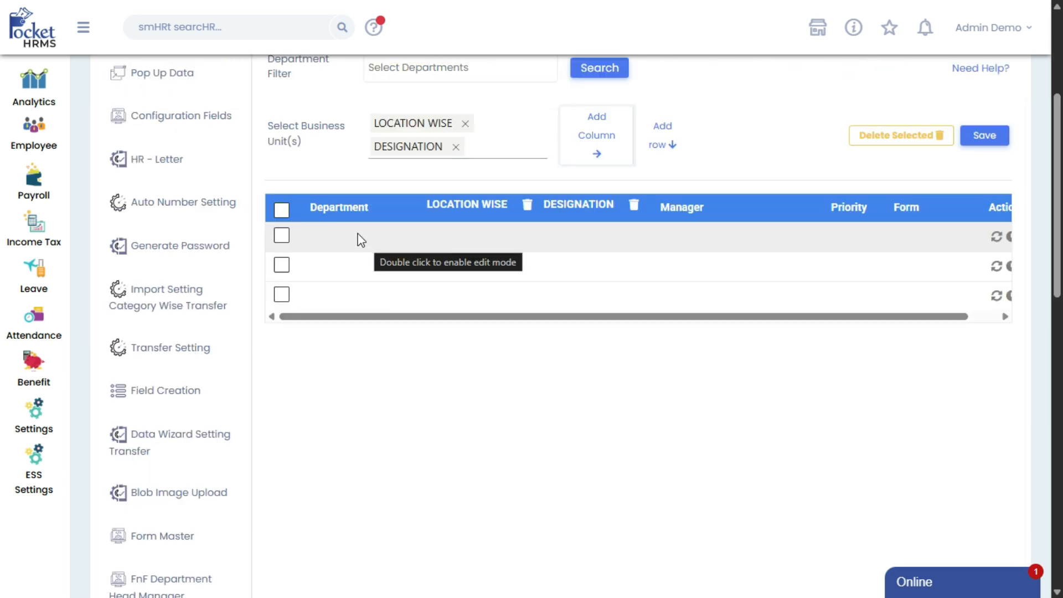
Set the departments of the three rows to IT, HR/ADMIN and MEDICAL, in that order
double_click(362, 239)
click(357, 238)
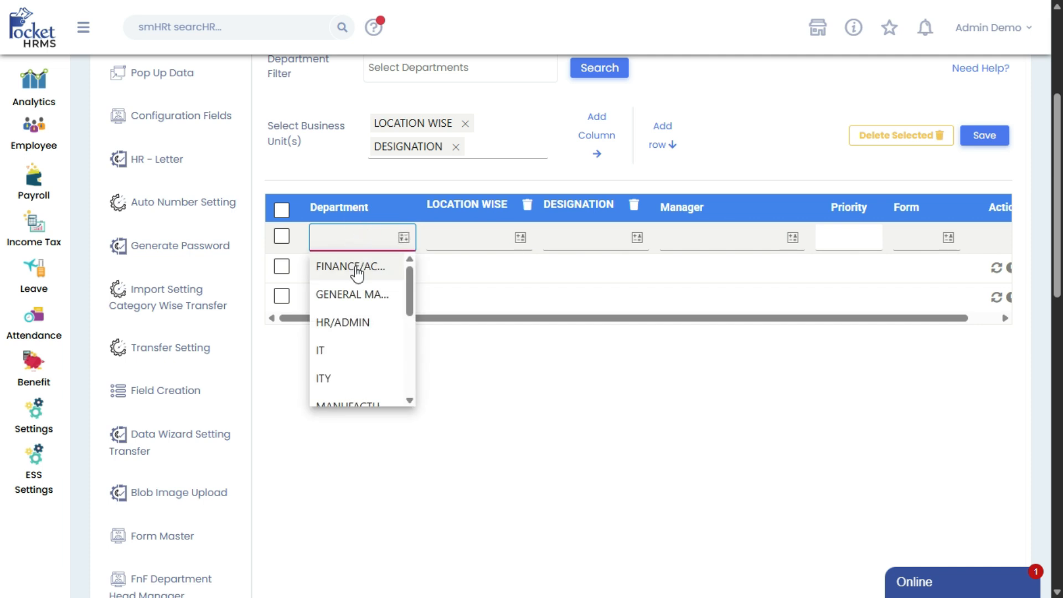
scroll(360, 329, down, 3)
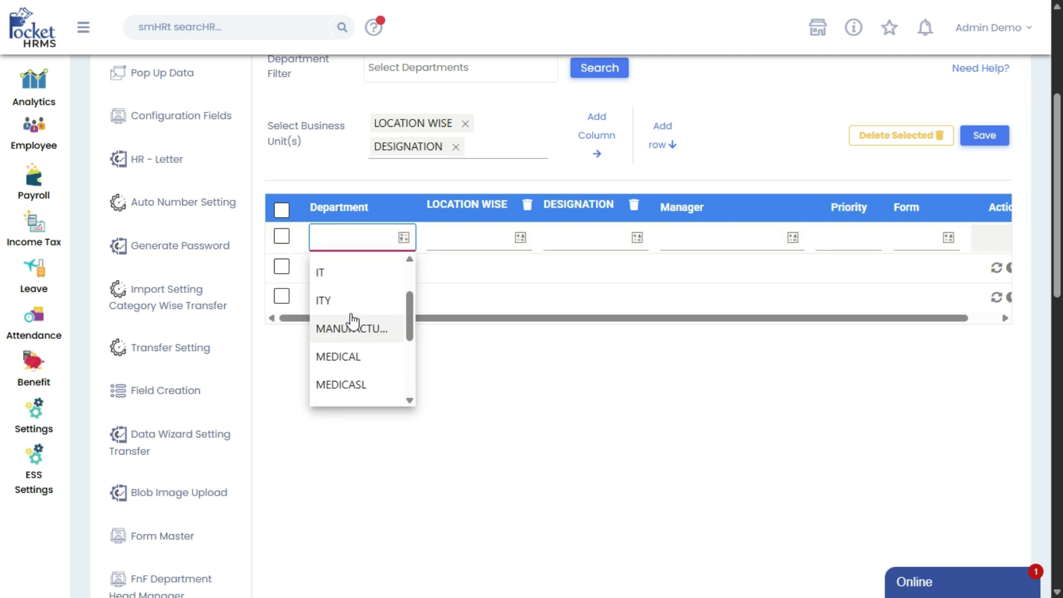
click(339, 274)
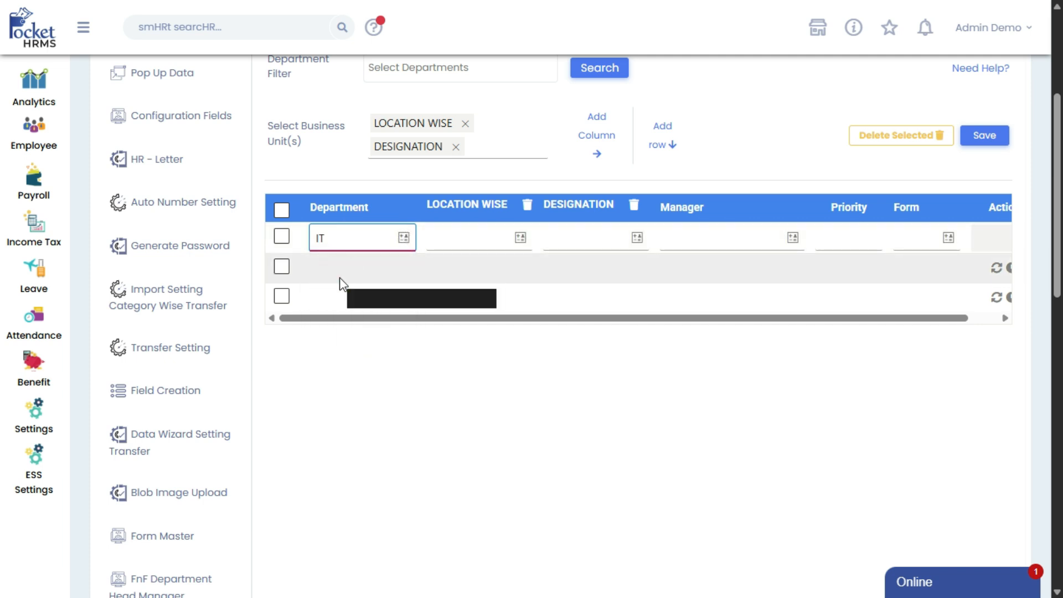
double_click(354, 274)
click(354, 274)
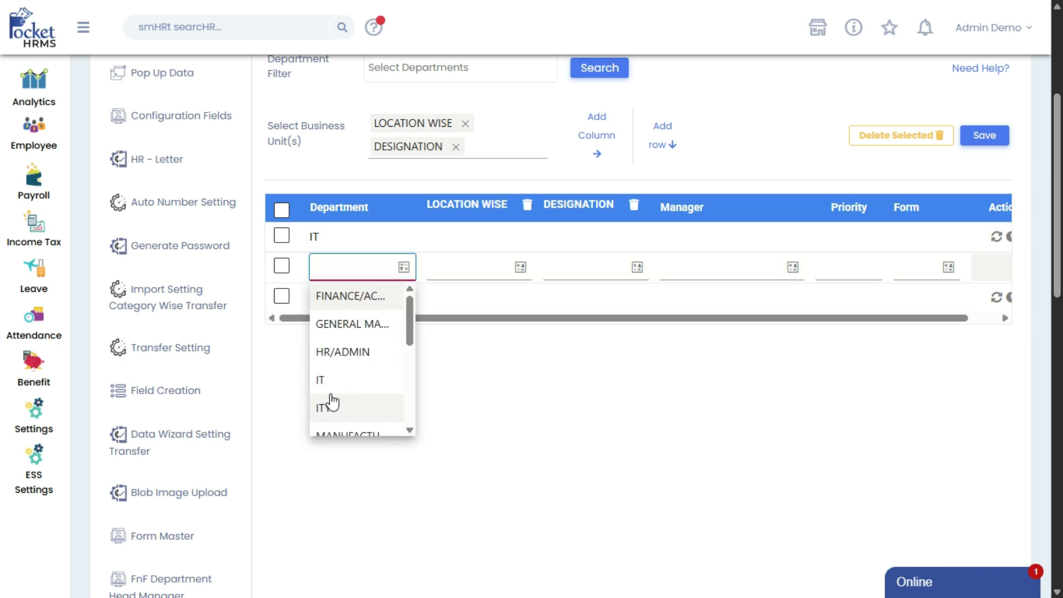
click(332, 352)
double_click(332, 294)
click(339, 297)
scroll(342, 372, down, 3)
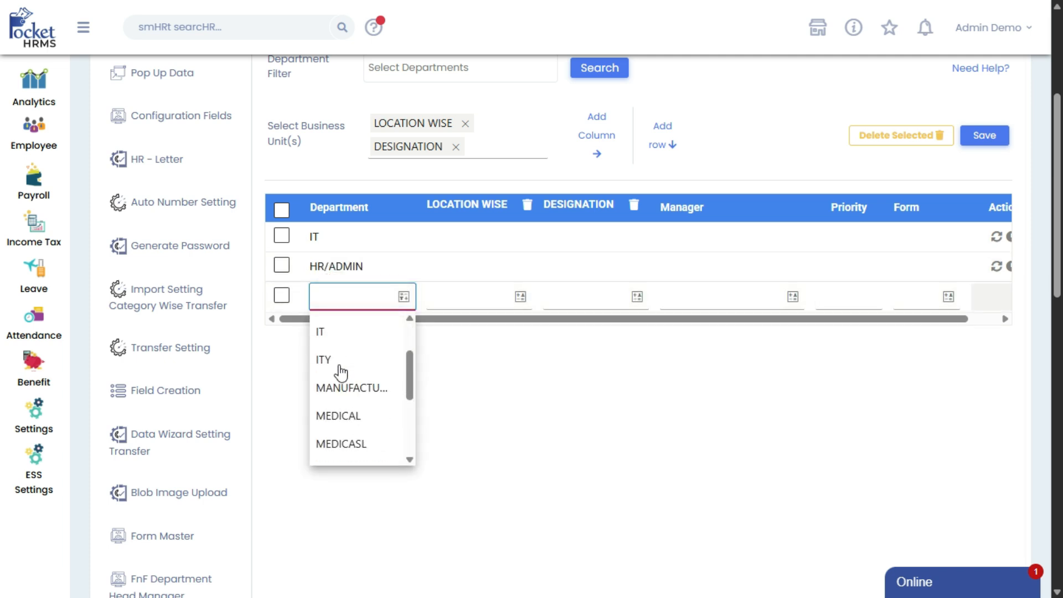
click(340, 416)
Set the location to INDORE for the IT row, CHENNAI for HR/ADMIN and KOLKATA for MEDICAL
scroll(610, 344, up, 2)
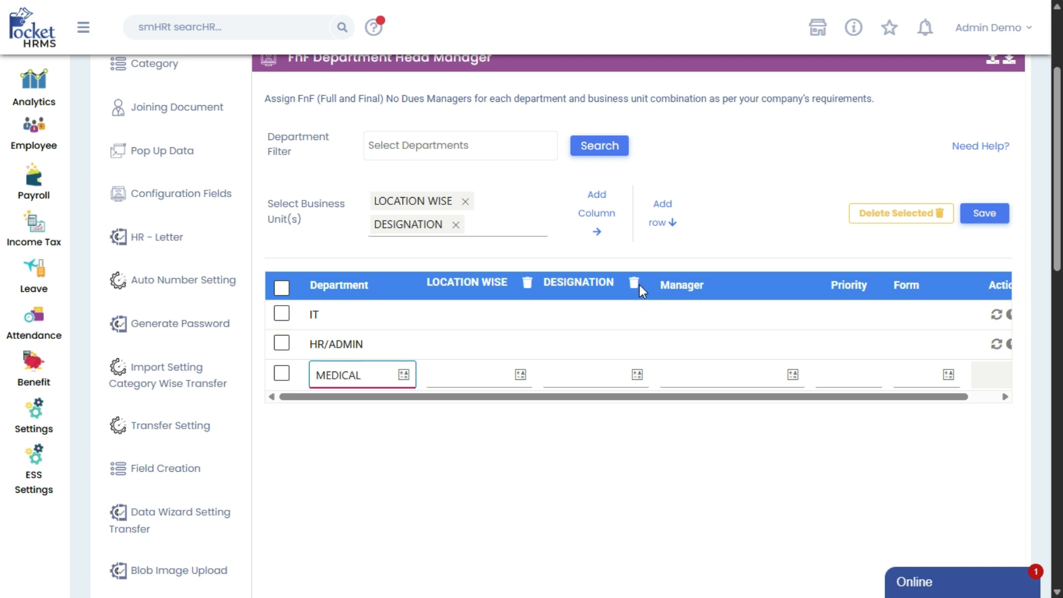
click(477, 304)
double_click(504, 314)
click(505, 316)
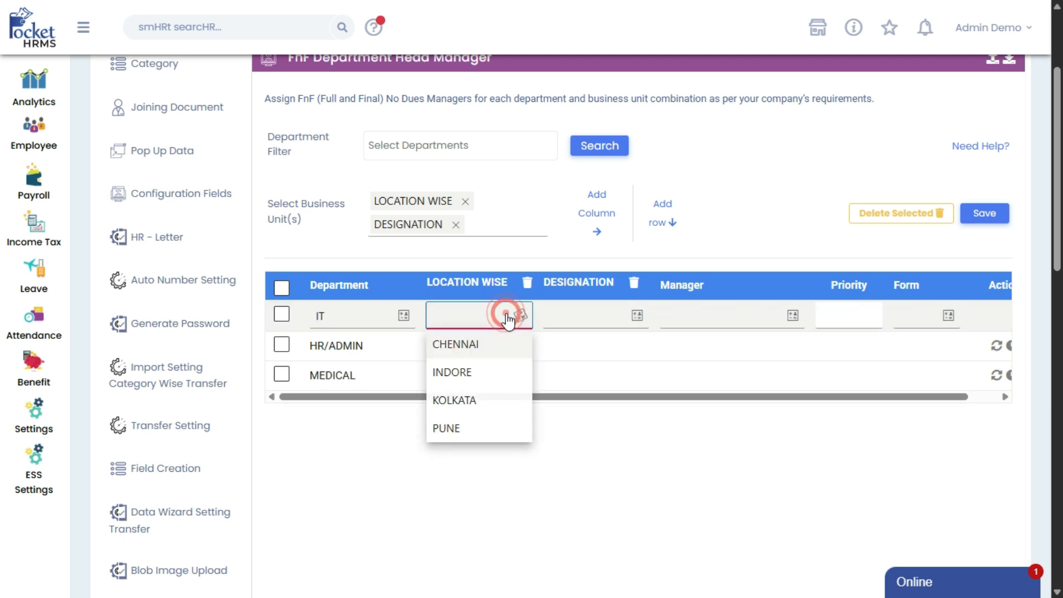
click(480, 372)
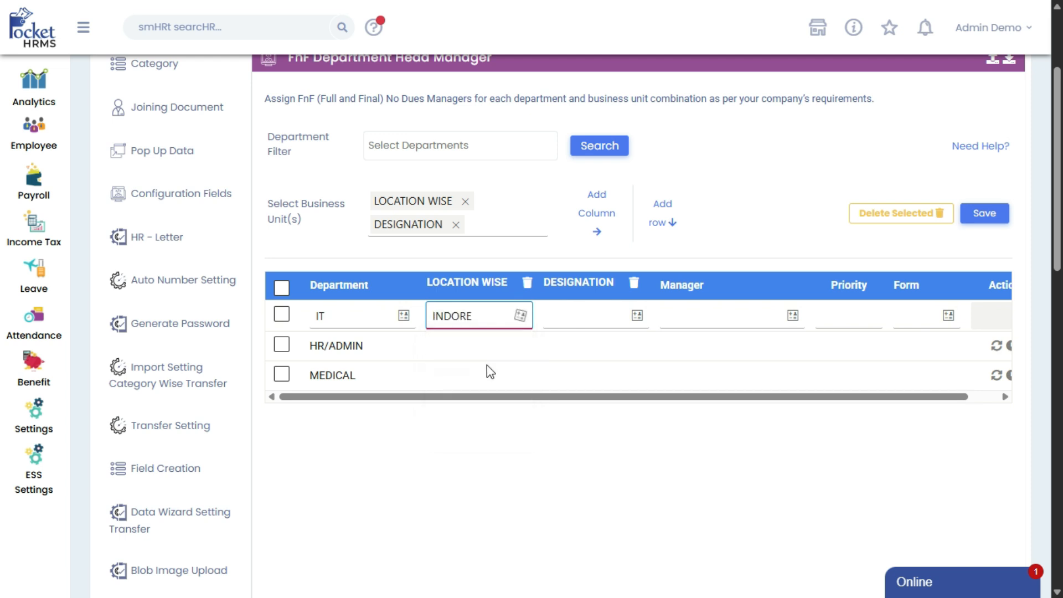
double_click(499, 341)
click(498, 344)
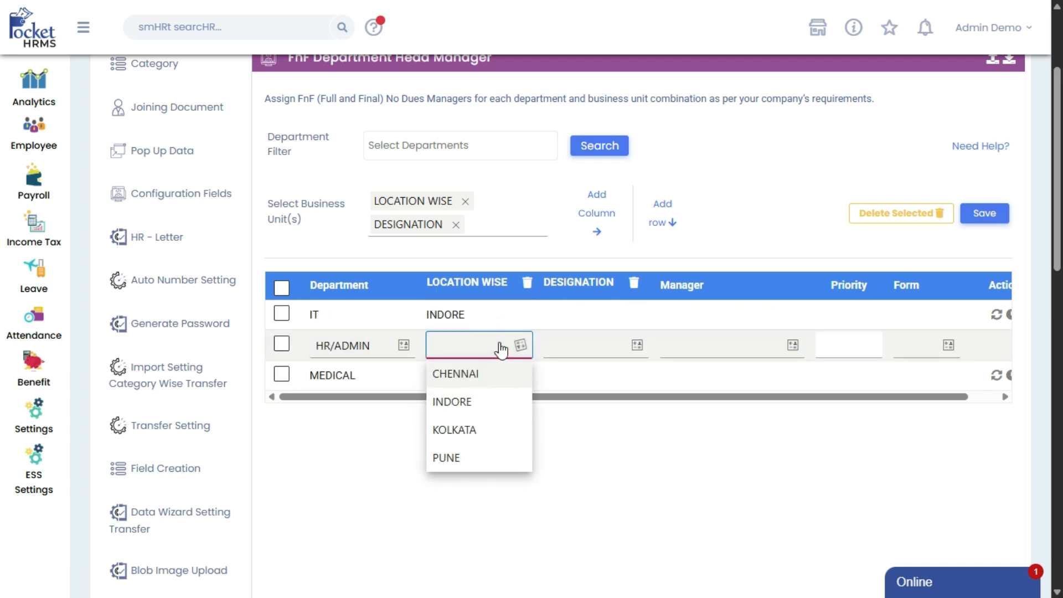
click(475, 374)
double_click(482, 372)
click(482, 374)
click(472, 458)
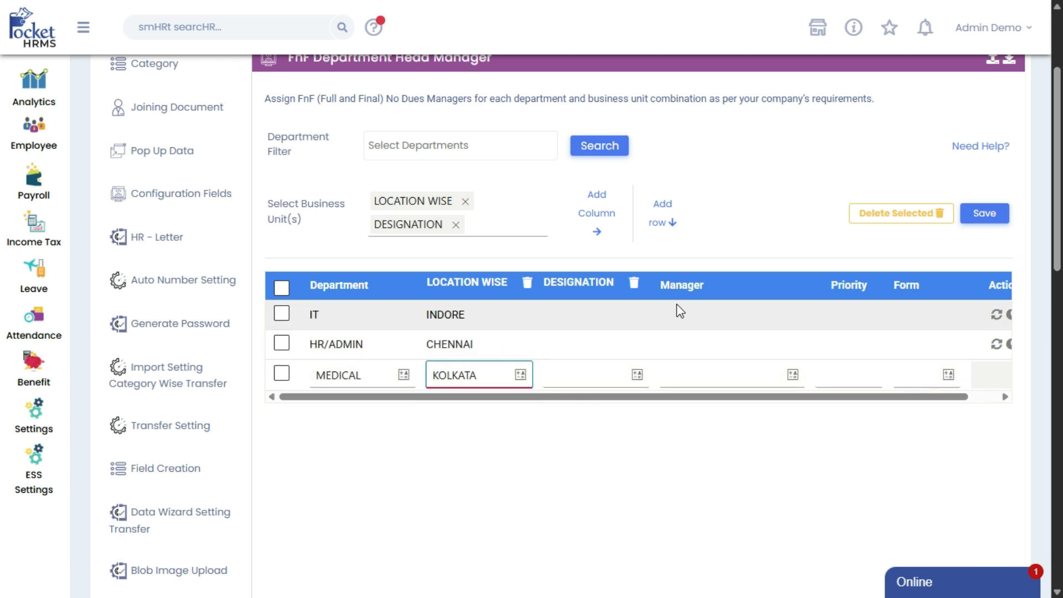
Assign a different employee as manager to each of the IT, HR/ADMIN and MEDICAL rows
double_click(693, 314)
click(712, 314)
click(722, 397)
double_click(705, 343)
click(709, 344)
click(720, 400)
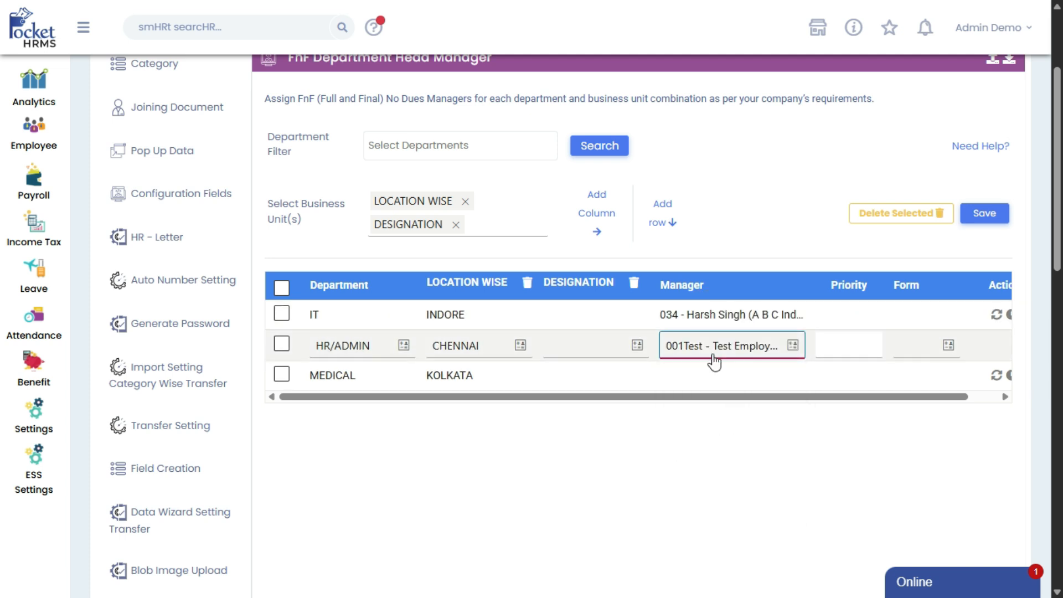
double_click(714, 375)
click(717, 374)
click(719, 514)
Set the designations to DEPUTY MANAGER for IT, the DEPUTY CHIEF ENG… option for HR/ADMIN and ENGINEER for MEDICAL
double_click(593, 311)
click(593, 315)
click(604, 348)
double_click(604, 345)
click(603, 346)
click(606, 401)
double_click(598, 375)
click(604, 374)
click(576, 515)
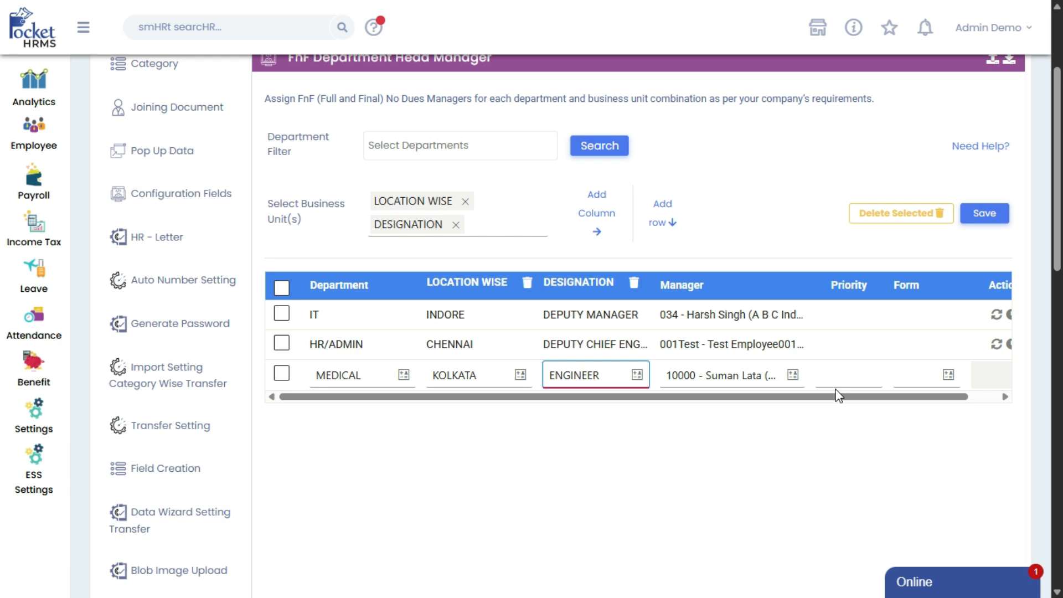
Set the priority to 1 for the IT, HR/ADMIN and MEDICAL (KOLKATA) rows
drag(897, 397, 936, 403)
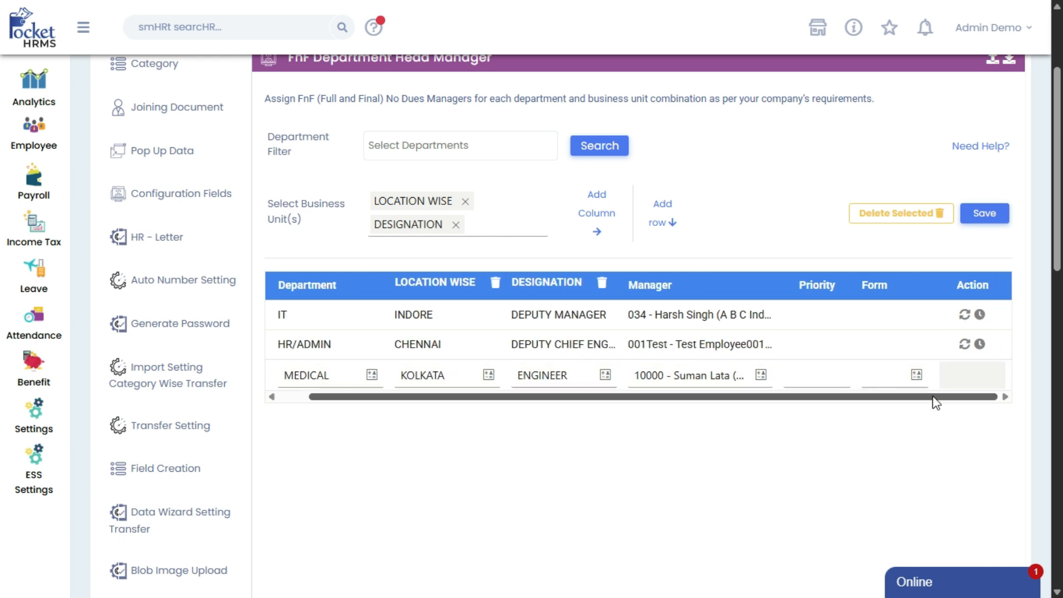
click(821, 308)
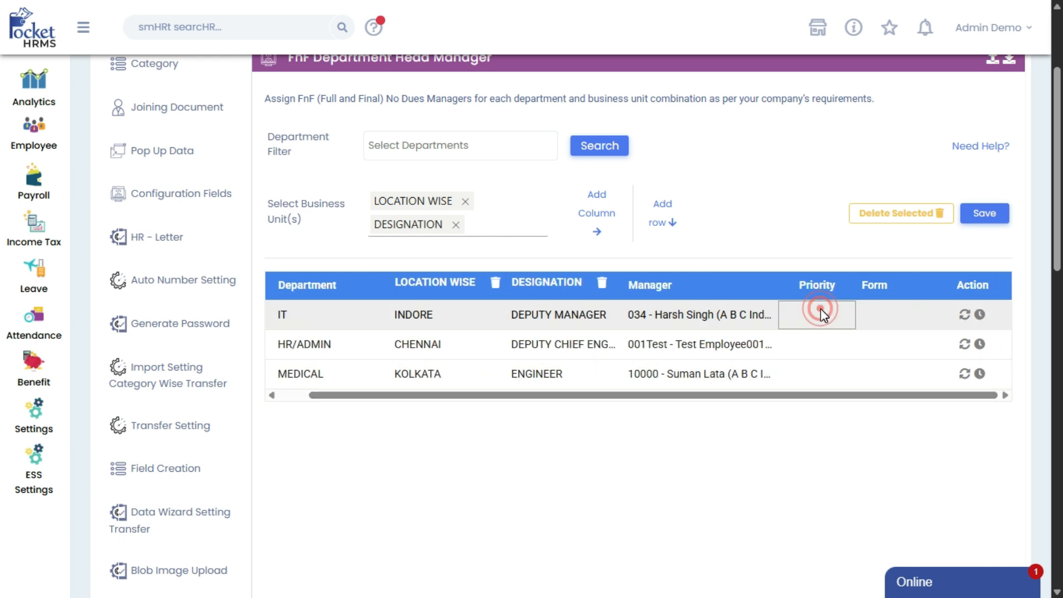
double_click(821, 308)
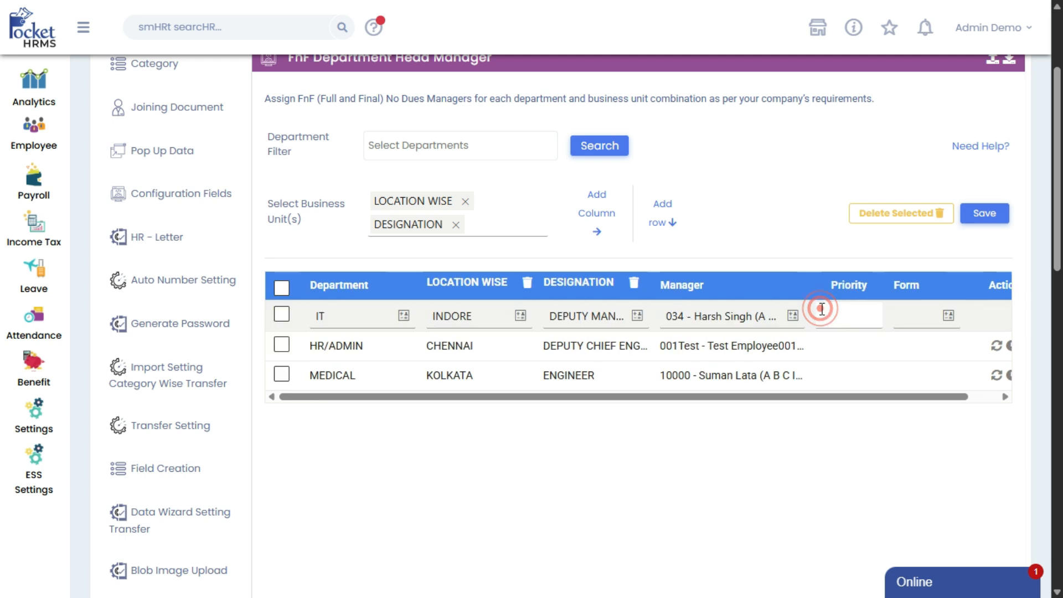
click(838, 309)
text(1)
double_click(835, 340)
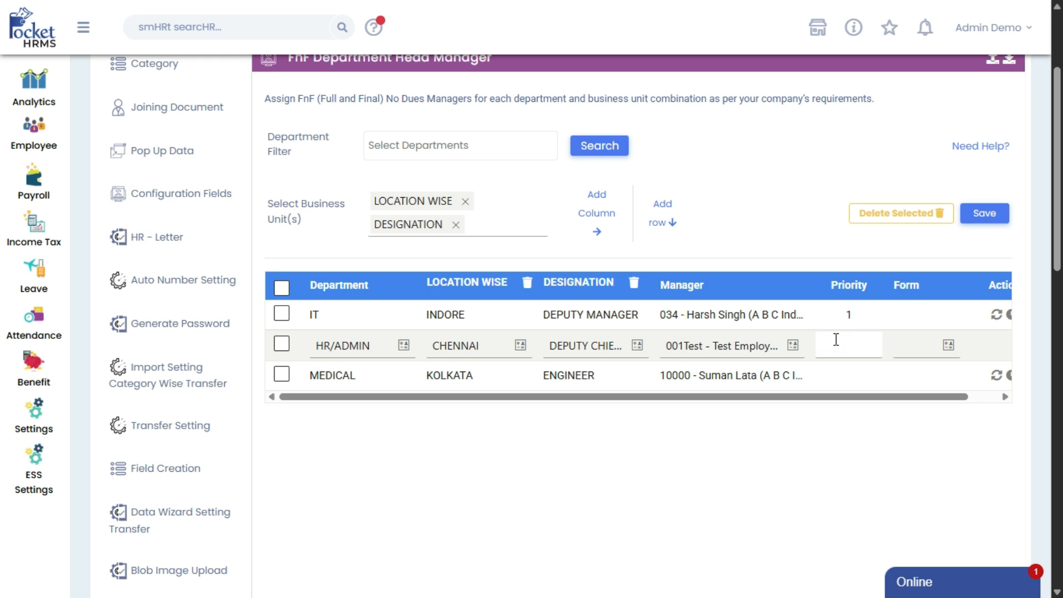
click(853, 352)
text(1)
click(851, 371)
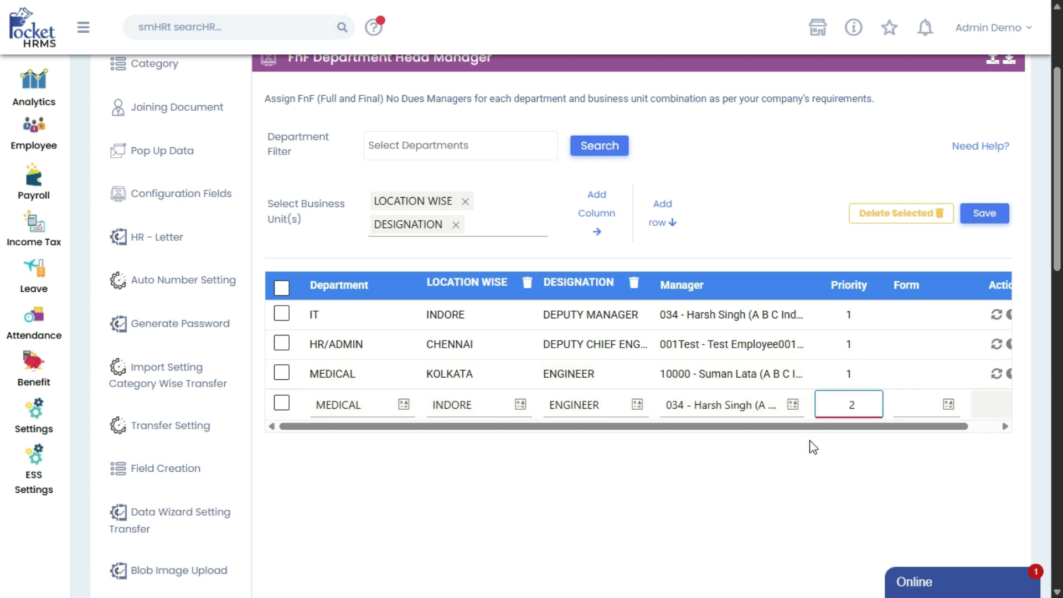
click(809, 444)
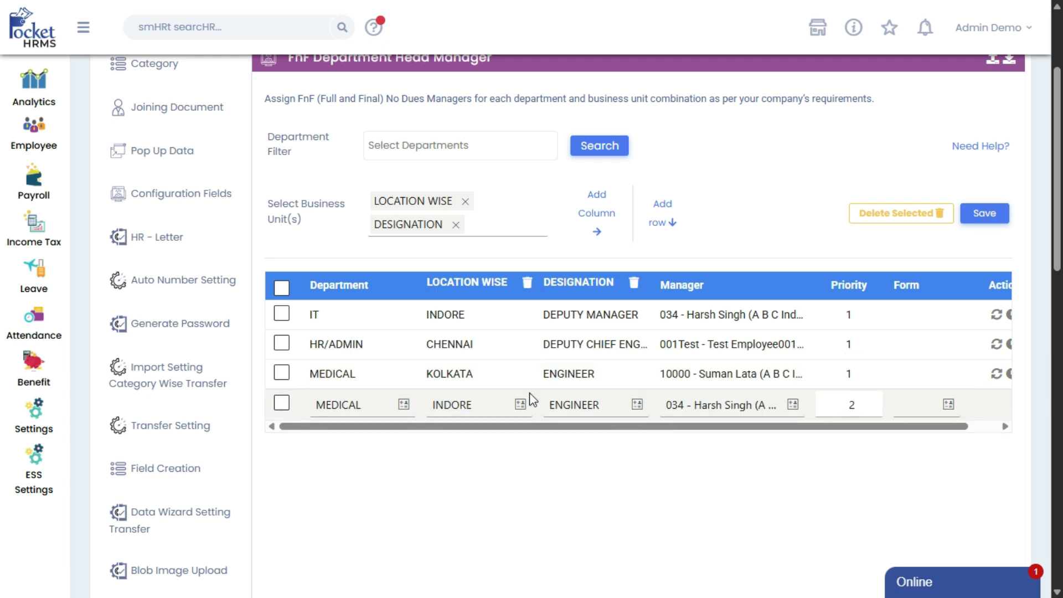
click(294, 403)
click(297, 406)
click(298, 407)
click(298, 408)
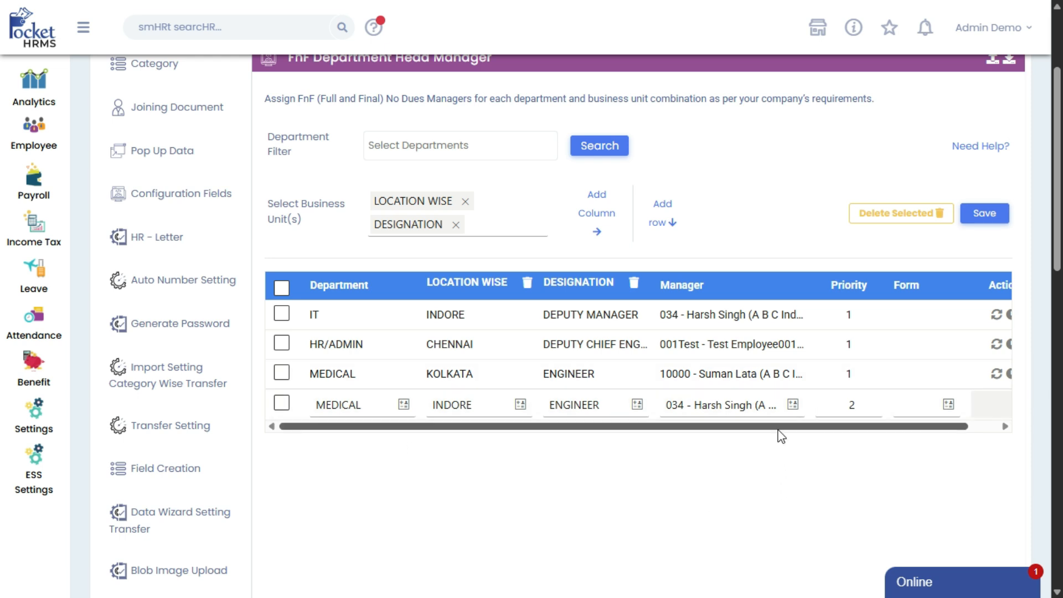
Assign the Exit Interview form to the IT row and both MEDICAL rows, and the User Access form to the HR/ADMIN row
drag(778, 427, 893, 436)
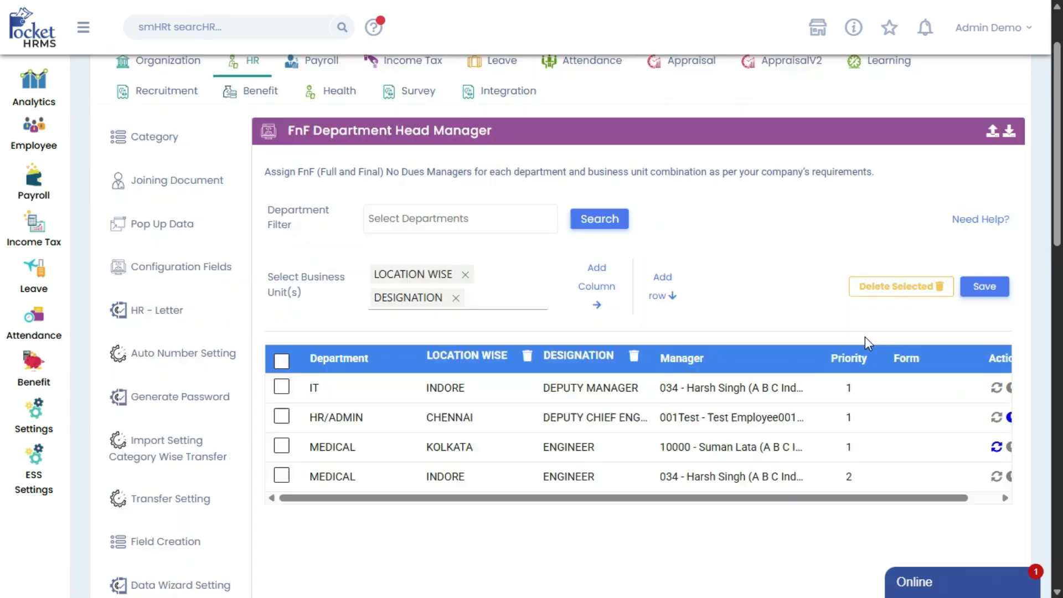
scroll(865, 337, down, 1)
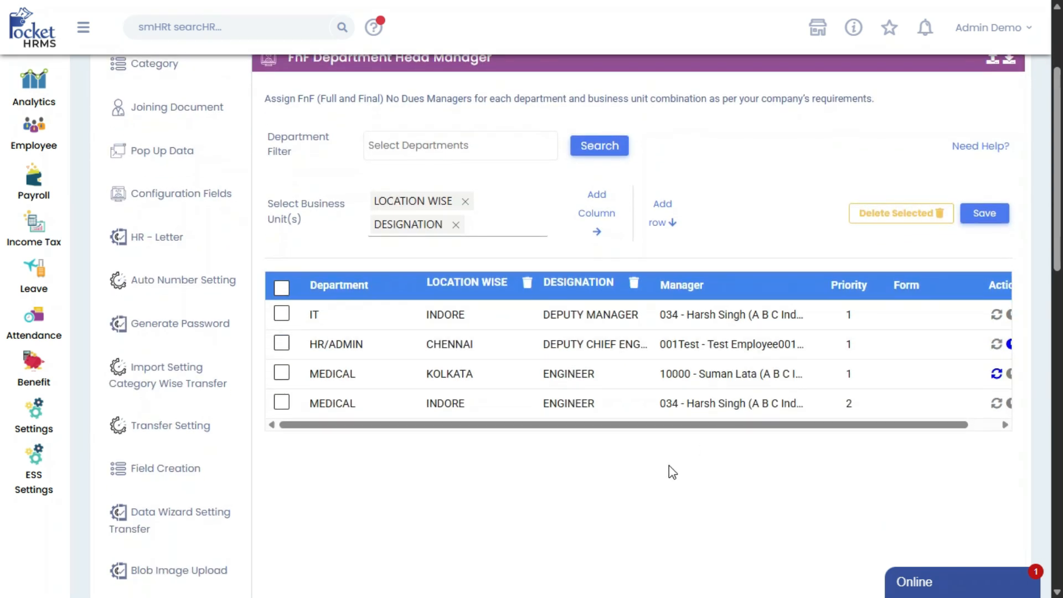
drag(667, 428, 764, 429)
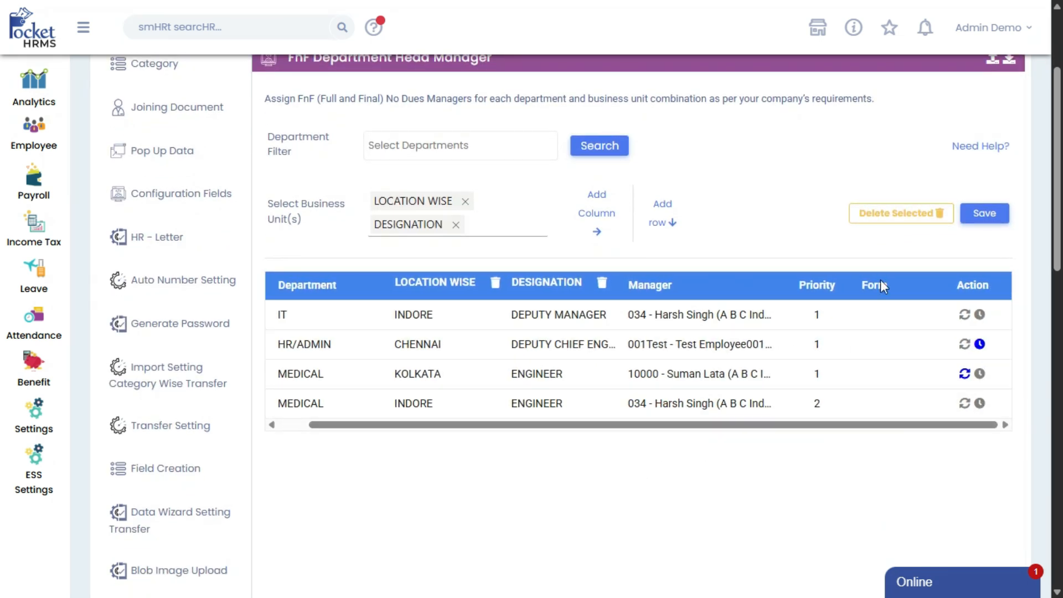
click(888, 310)
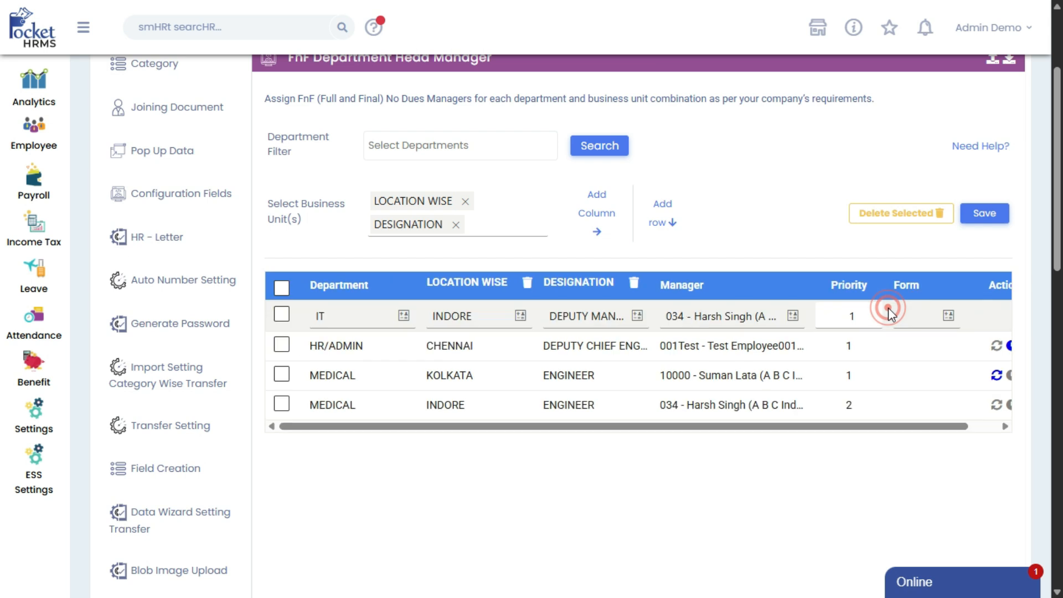
click(926, 316)
click(926, 348)
click(924, 346)
click(926, 400)
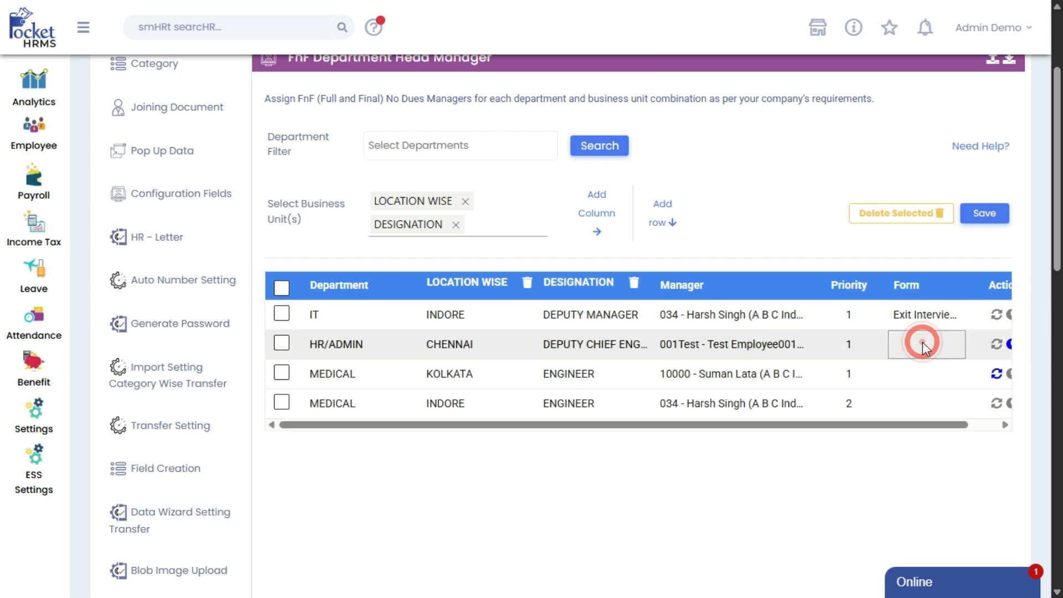
click(925, 376)
click(925, 407)
click(921, 407)
click(923, 432)
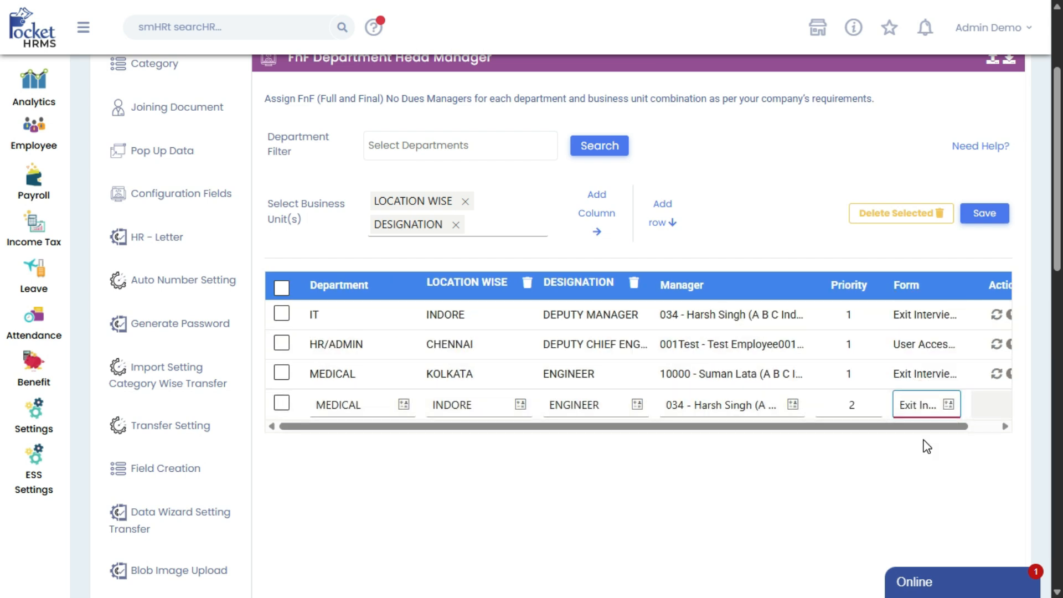
Enable Replace Manager for the IT, HR/ADMIN and MEDICAL (KOLKATA) rows
drag(587, 427, 612, 427)
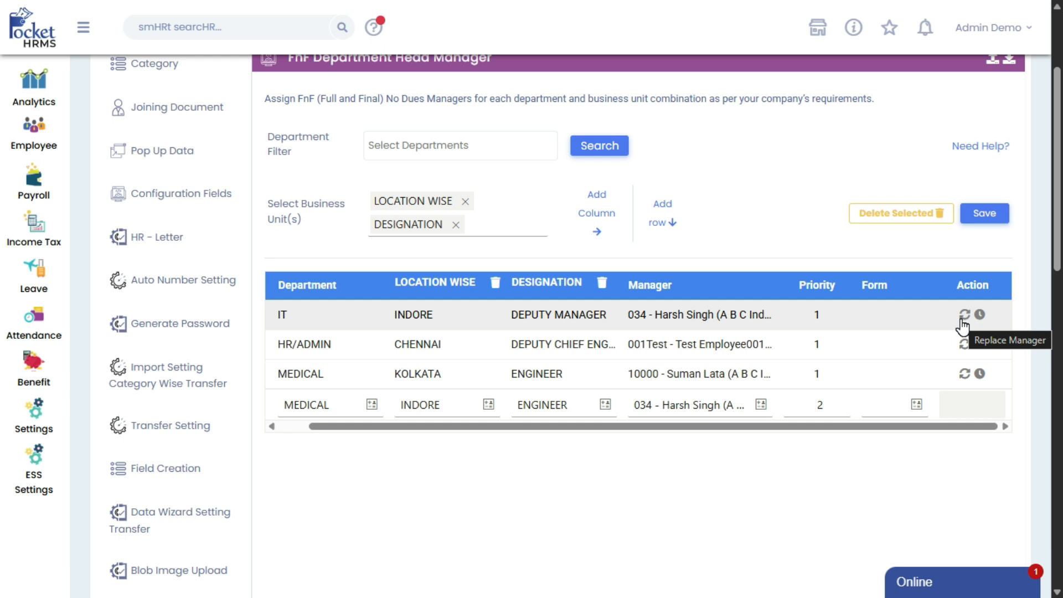
click(964, 316)
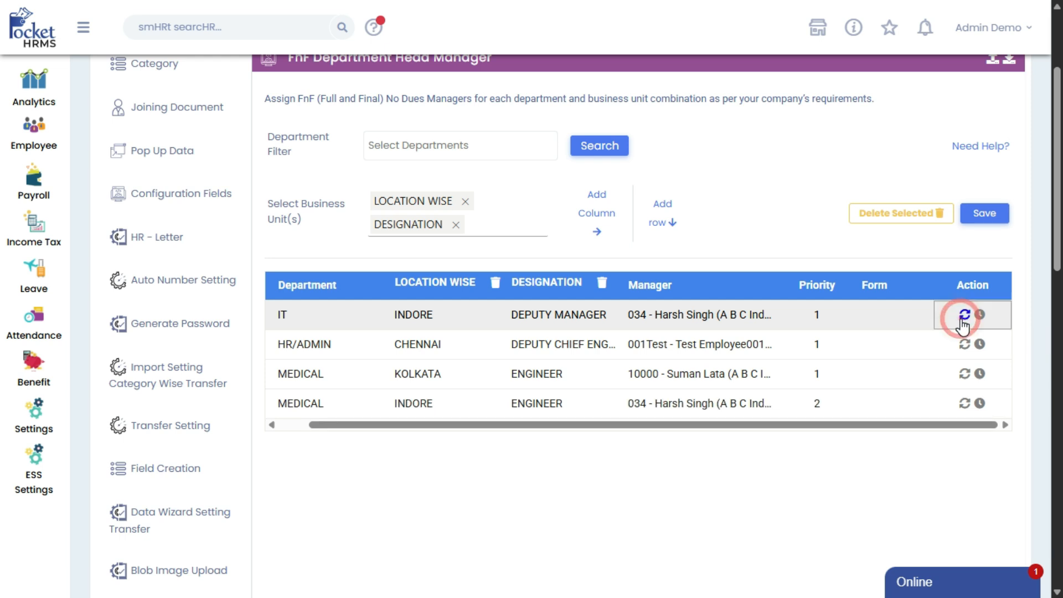
click(962, 347)
click(962, 377)
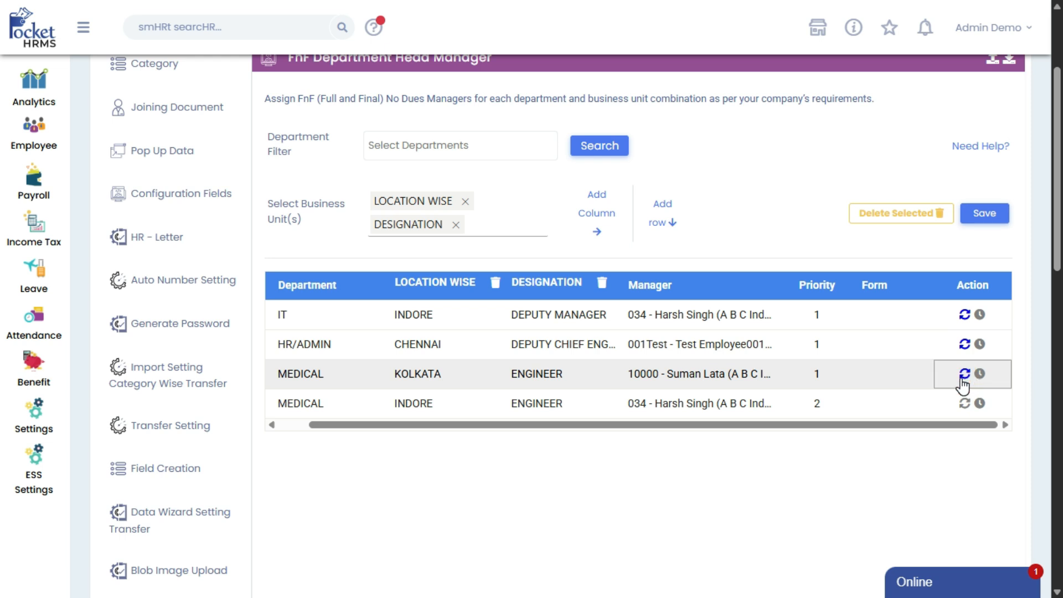
Disable Replace Manager for the HR/ADMIN and IT rows, and enable Clearance lock for the HR/ADMIN row
click(965, 338)
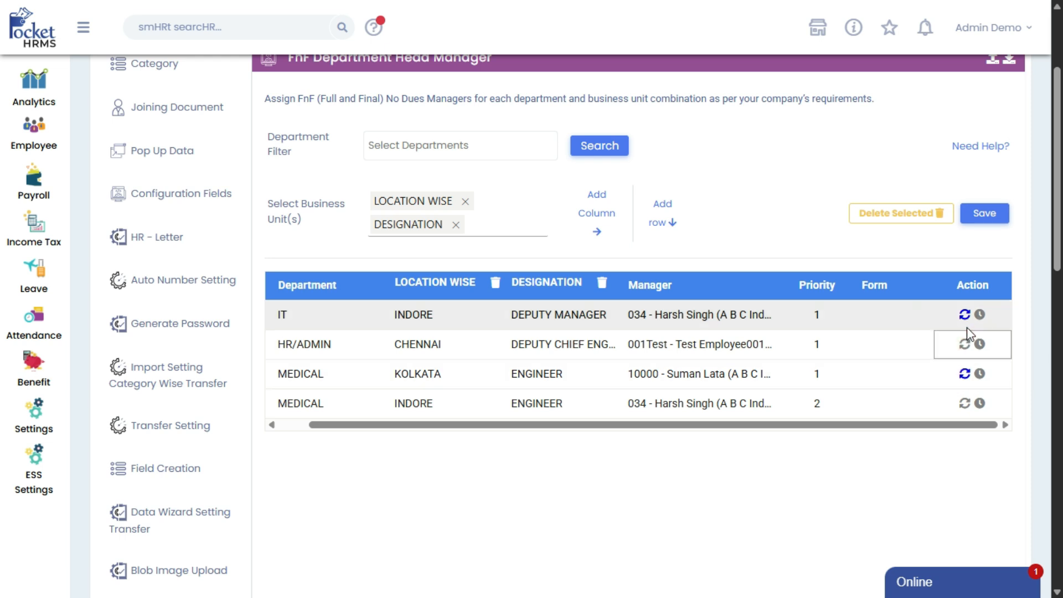
click(965, 316)
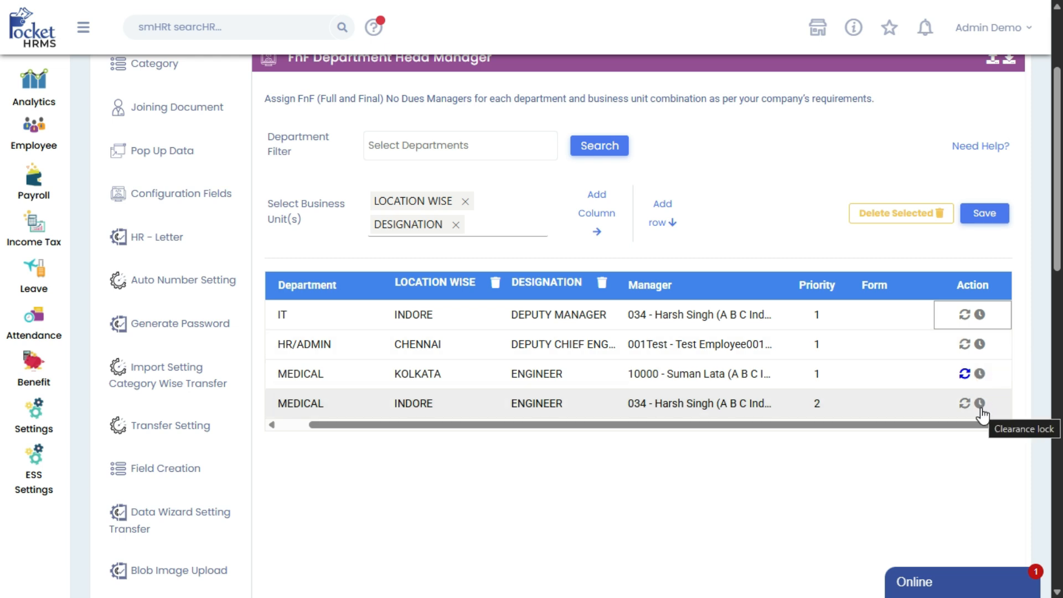
click(980, 346)
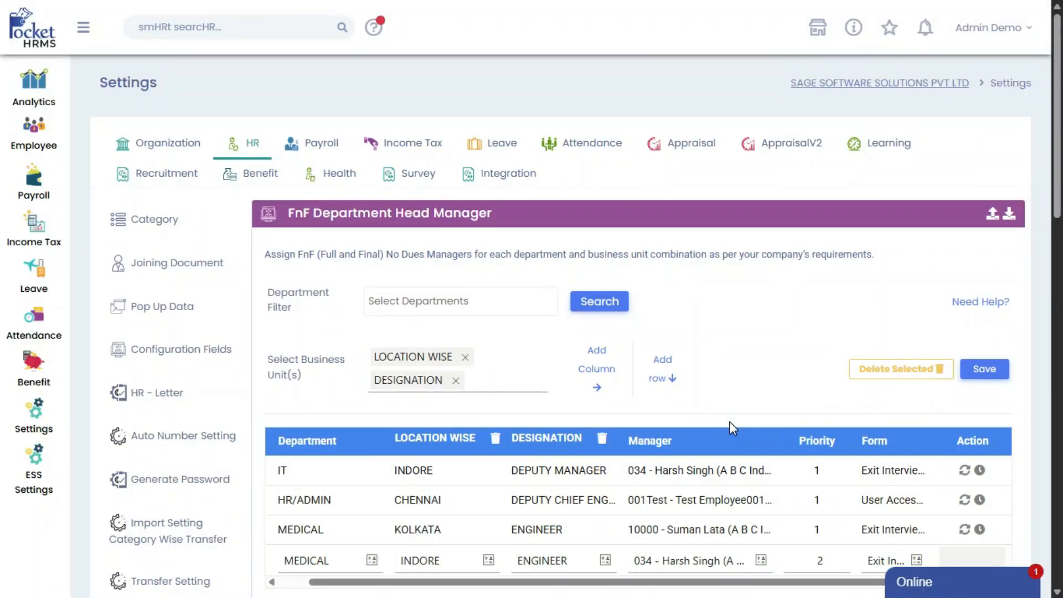
Save the FnF Department Head Manager configuration with its managers, priorities and forms
scroll(729, 421, down, 4)
scroll(729, 421, up, 4)
click(984, 370)
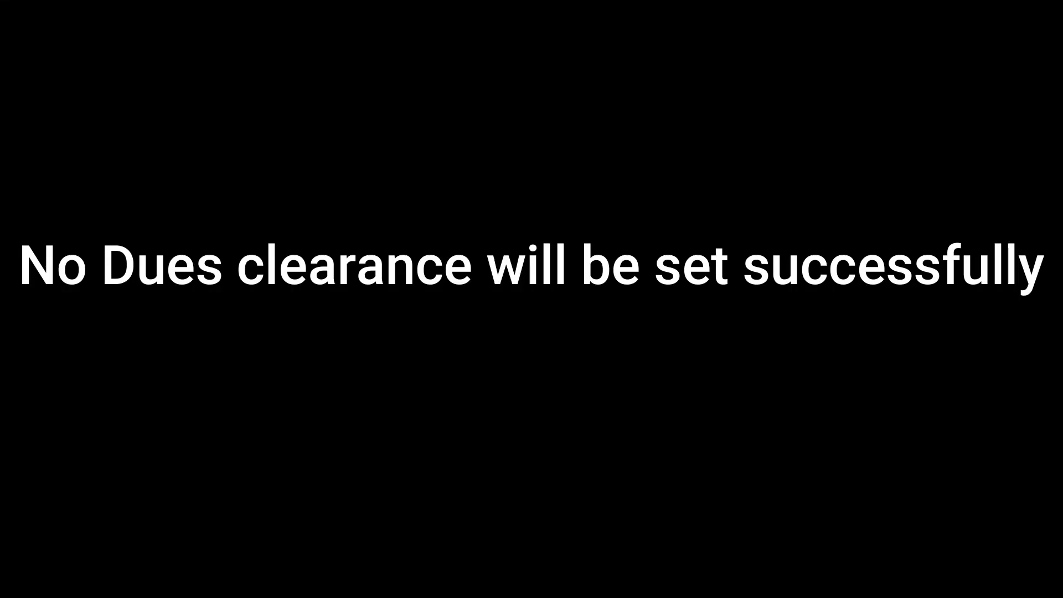